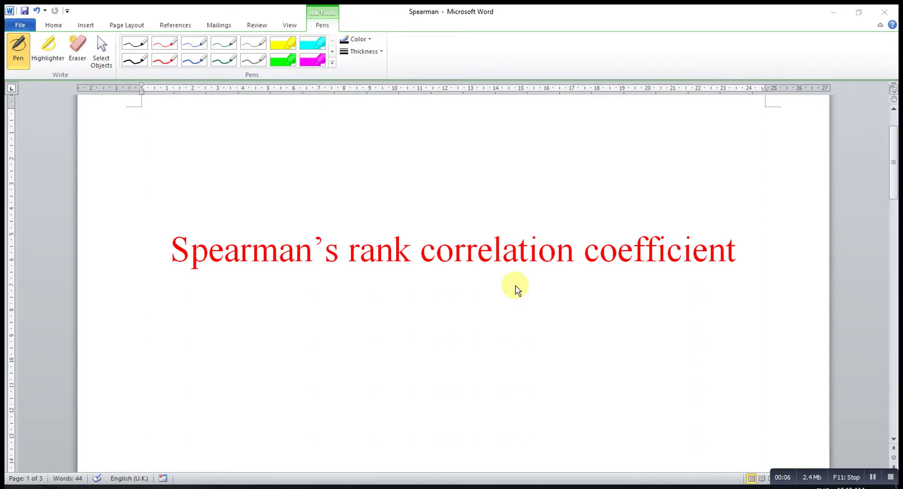
Scroll down to page 2's empty x/y rank table and the r_s formula beneath it
scroll(522, 314, down, 15)
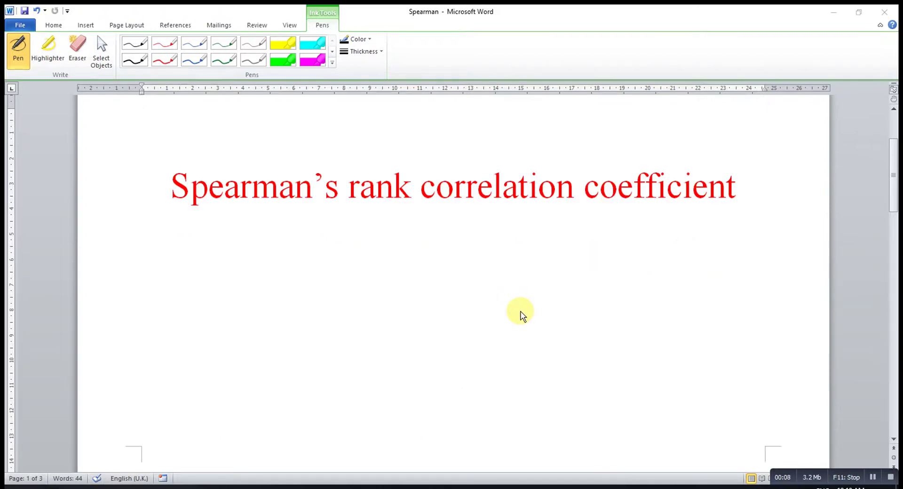
scroll(511, 339, down, 5)
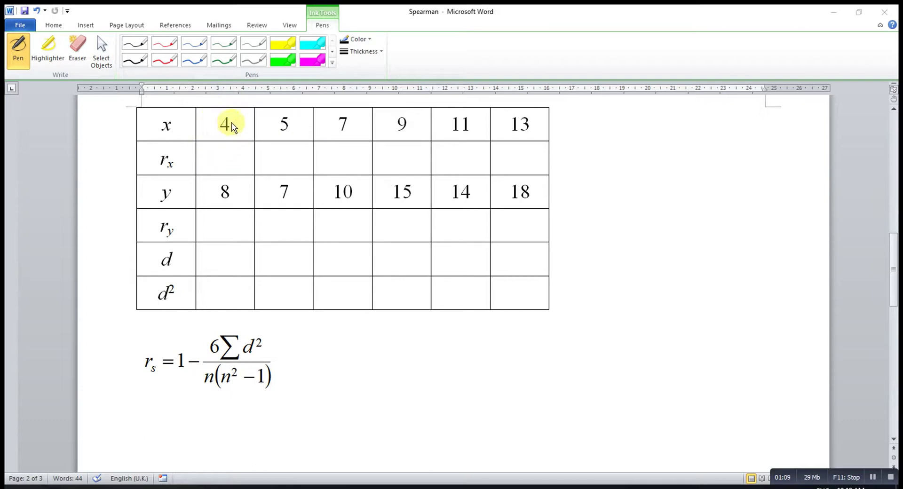
Handwrite the ranks 1, 2, 3, 4, 5, 6 in the r_x row
drag(231, 149, 231, 167)
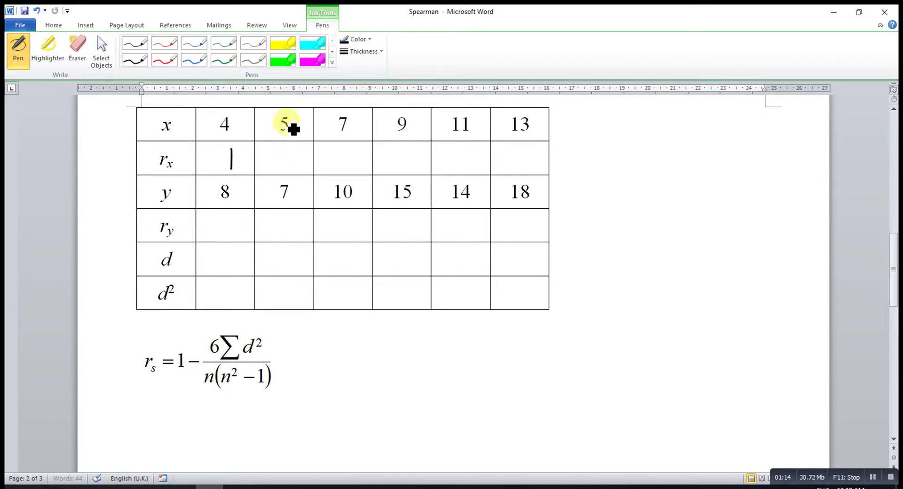
drag(291, 161, 296, 175)
mouse_move(343, 149)
mouse_down()
mouse_move(351, 167)
mouse_move(341, 169)
mouse_up()
drag(403, 146, 409, 171)
drag(459, 157, 448, 169)
mouse_move(518, 144)
mouse_down()
mouse_move(526, 165)
mouse_move(513, 160)
mouse_up()
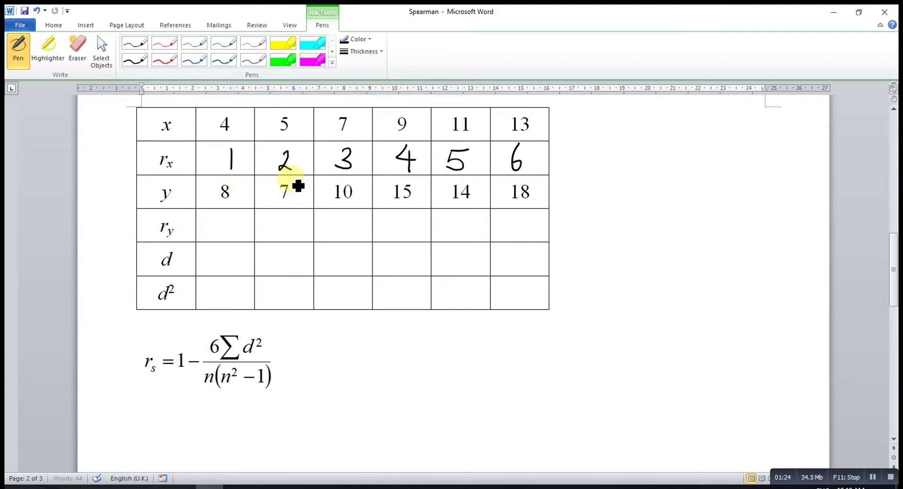
Handwrite the ranks 2, 1, 3, 5, 4, 6 in the r_y row
drag(297, 220, 296, 244)
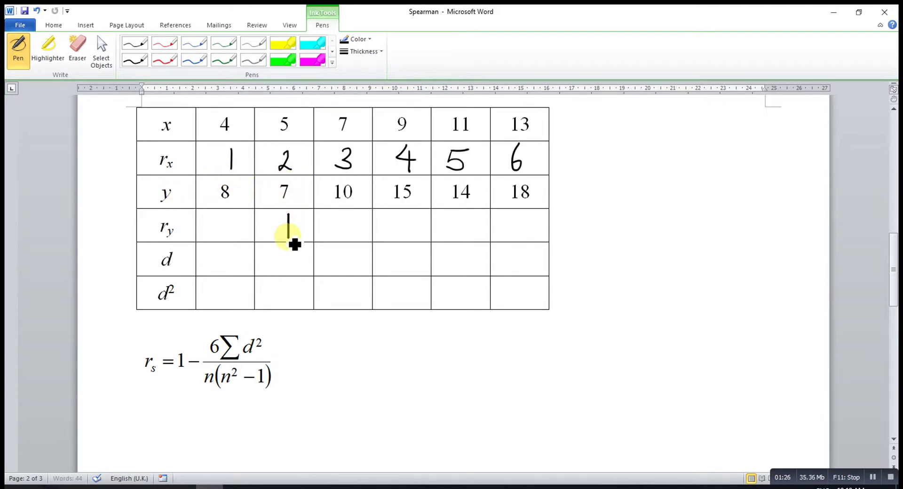
drag(230, 224, 244, 240)
mouse_move(341, 218)
mouse_down()
mouse_move(355, 234)
mouse_move(340, 237)
mouse_up()
mouse_move(458, 214)
mouse_down()
mouse_move(472, 225)
mouse_move(463, 238)
mouse_up()
drag(399, 214, 398, 235)
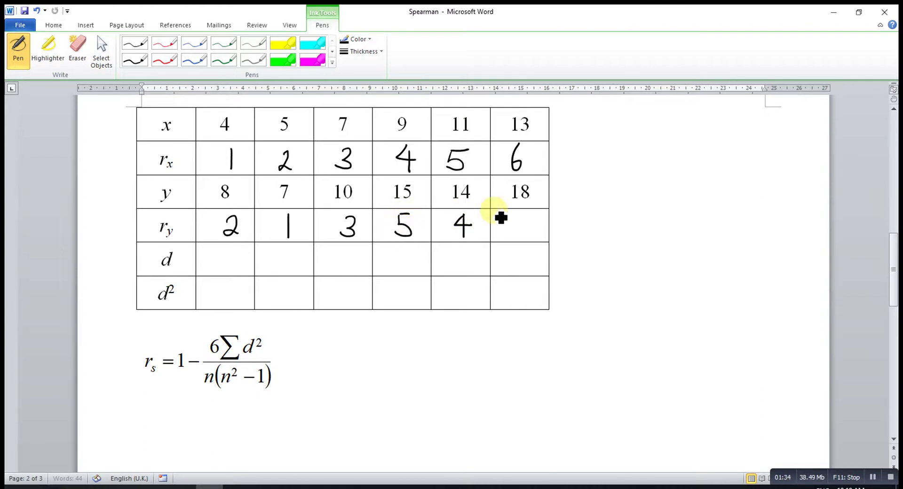
drag(518, 214, 516, 233)
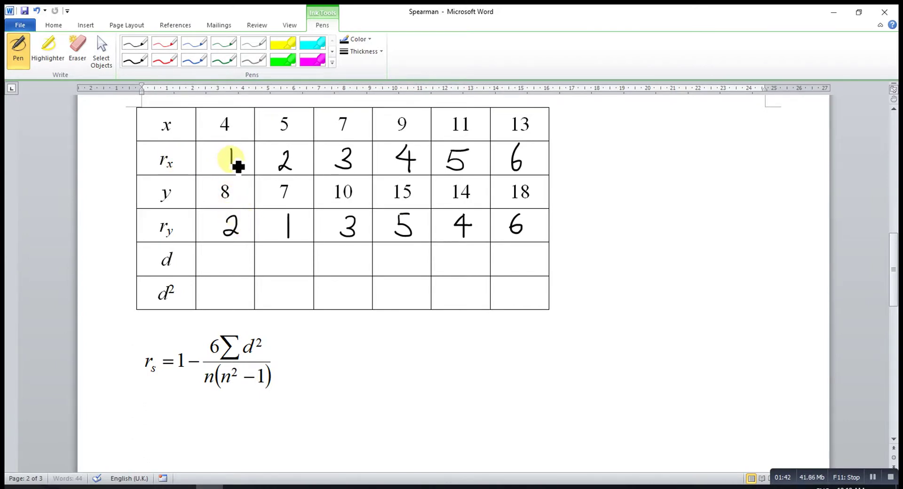
Touch up the r_y rank 2, then ink the differences -1, 1, 0, -1, 1, 0 in the d row
drag(238, 232, 239, 239)
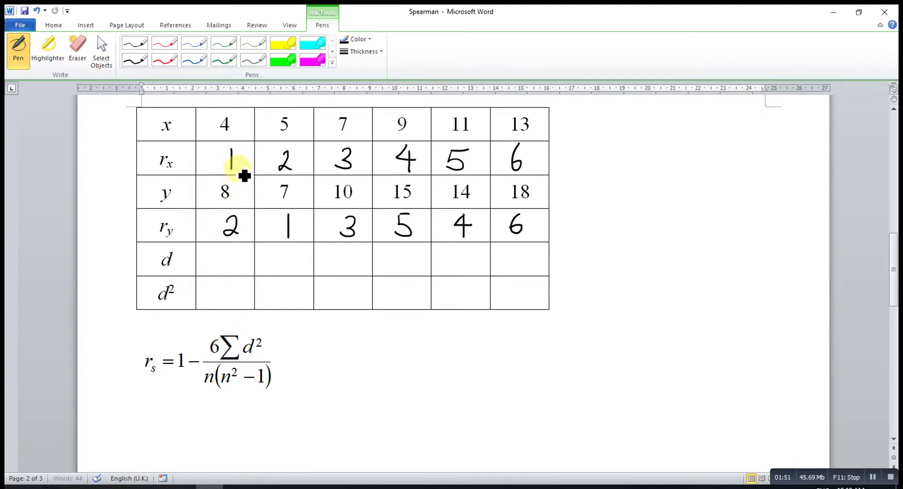
mouse_move(215, 262)
mouse_down()
mouse_move(227, 262)
mouse_move(232, 278)
mouse_up()
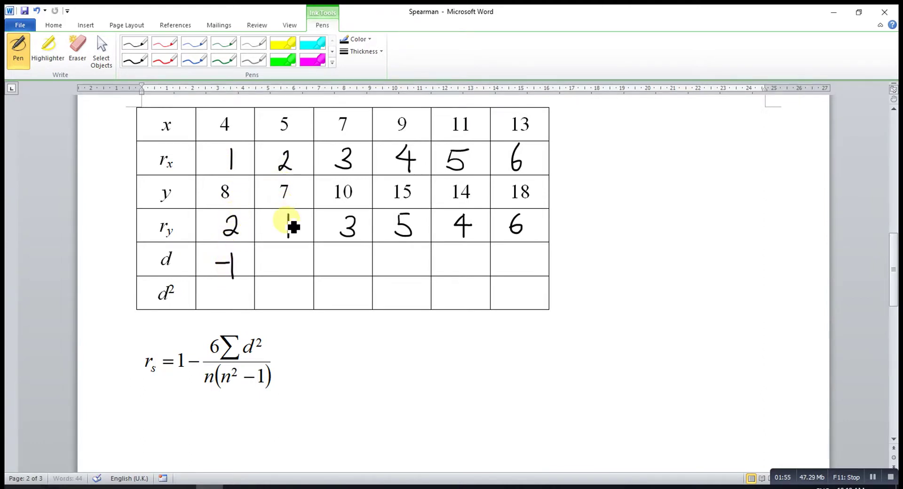
drag(288, 251, 288, 270)
mouse_move(351, 248)
mouse_down()
mouse_move(364, 265)
mouse_move(356, 252)
mouse_move(407, 254)
mouse_up()
drag(412, 251, 415, 272)
drag(467, 246, 467, 272)
mouse_move(520, 249)
mouse_down()
mouse_move(520, 268)
mouse_move(518, 258)
mouse_up()
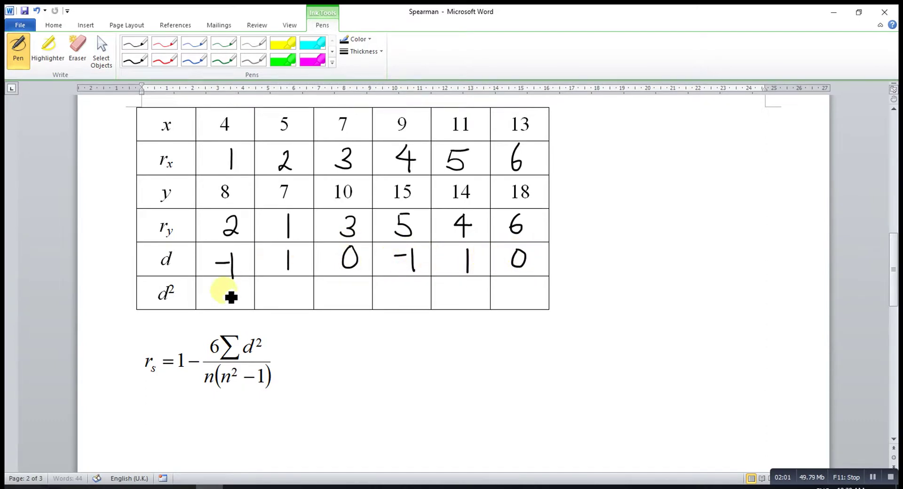
Ink the squares 1, 1, 0, 1, 1, 0 in the d² row and begin Σd² beside it
drag(232, 287, 233, 312)
drag(291, 287, 291, 306)
drag(342, 285, 341, 287)
drag(408, 285, 408, 310)
drag(462, 286, 462, 306)
drag(516, 285, 515, 285)
mouse_move(574, 280)
mouse_down()
mouse_move(592, 308)
mouse_move(610, 305)
mouse_move(624, 294)
mouse_up()
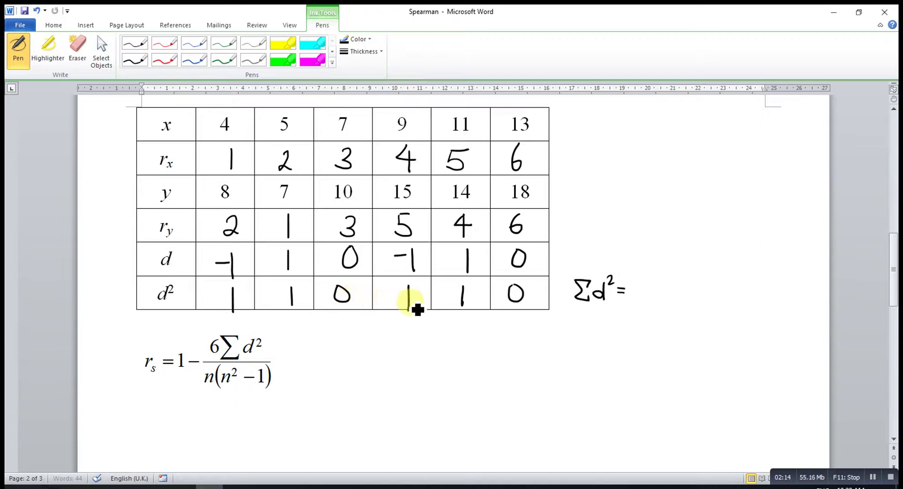
Write Σd² = 4 and begin the substitution = 1 − 6(4) after the r_s formula
drag(641, 278, 643, 307)
drag(285, 353, 292, 352)
mouse_move(285, 358)
mouse_down()
mouse_move(310, 358)
mouse_move(313, 379)
mouse_move(337, 339)
mouse_up()
mouse_move(351, 329)
mouse_down()
mouse_move(349, 348)
mouse_move(362, 339)
mouse_move(363, 349)
mouse_move(398, 348)
mouse_up()
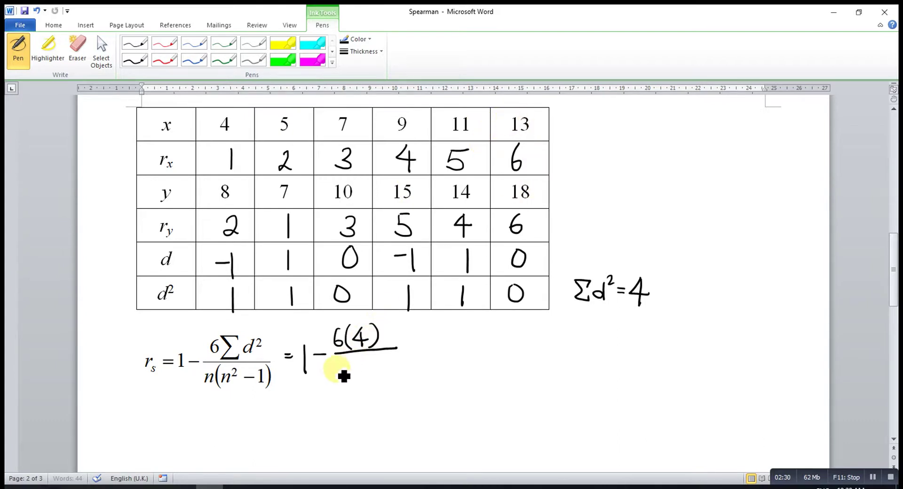
Complete the denominator 6(6²−1) with a trailing equals sign, then launch the calculator
mouse_move(339, 360)
mouse_down()
mouse_move(348, 383)
mouse_move(358, 367)
mouse_move(351, 386)
mouse_move(364, 372)
mouse_move(367, 385)
mouse_move(366, 375)
mouse_move(382, 381)
mouse_move(394, 360)
mouse_move(397, 384)
mouse_up()
drag(410, 349, 418, 350)
drag(411, 355, 420, 356)
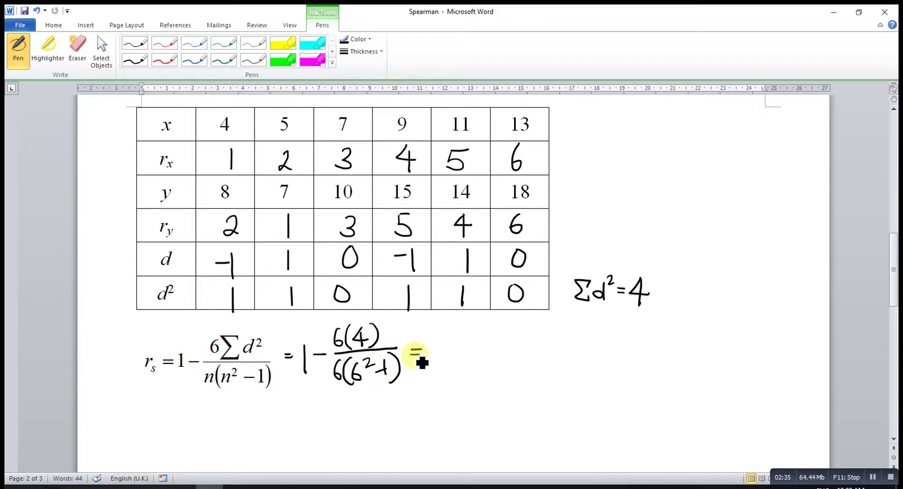
click(181, 487)
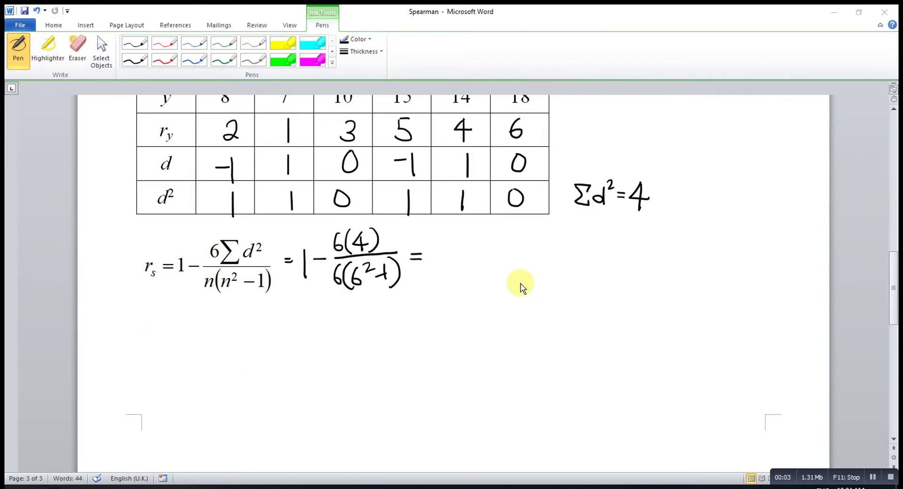
Scroll Word down to page 3's tied-ranks table with empty rank rows
scroll(520, 286, down, 6)
scroll(520, 287, down, 5)
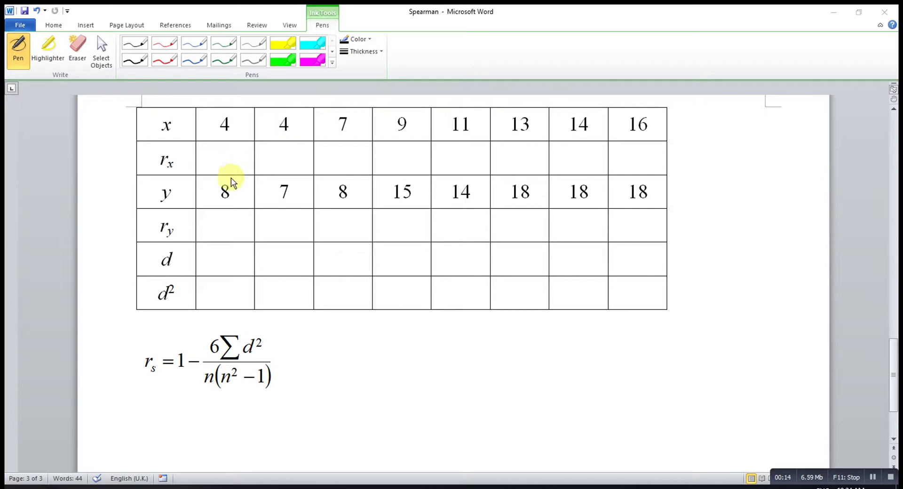
Switch to red ink and mark positions 1 and 2 beside the two tied 4s in x
click(170, 60)
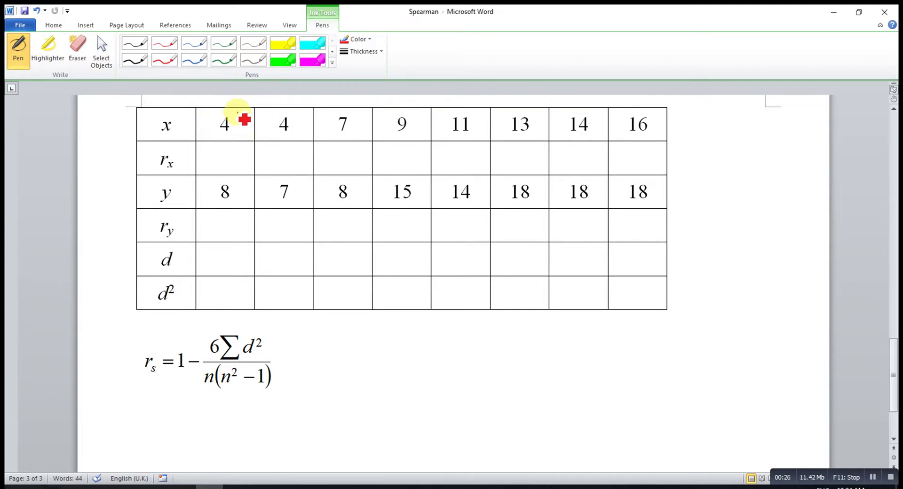
mouse_move(240, 116)
mouse_down()
mouse_move(240, 131)
mouse_move(275, 132)
mouse_up()
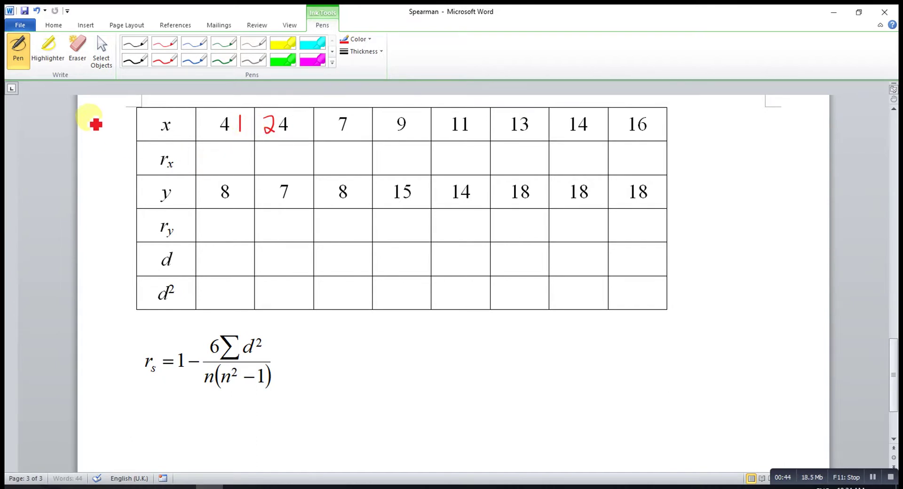
Write the tie average (1+2)/2 in red in the left margin
mouse_move(85, 115)
mouse_down()
mouse_move(86, 126)
mouse_move(100, 123)
mouse_up()
mouse_move(96, 117)
mouse_down()
mouse_move(96, 130)
mouse_move(113, 126)
mouse_move(117, 138)
mouse_up()
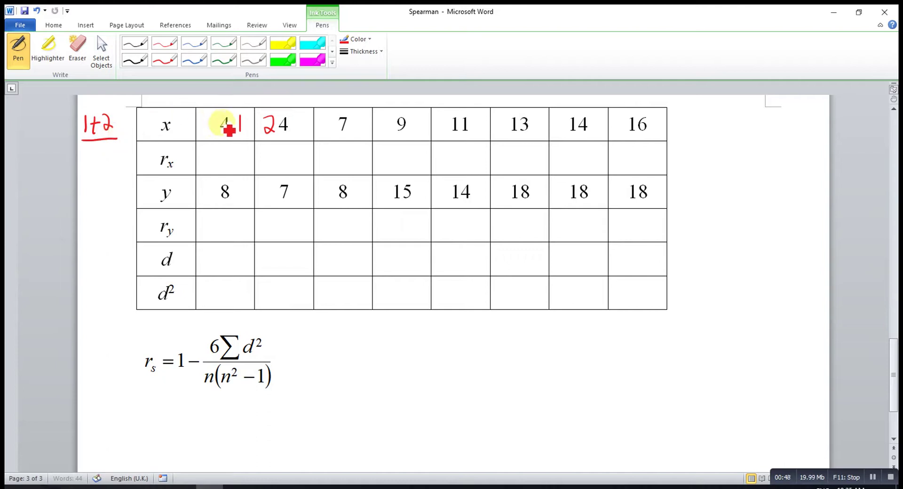
drag(108, 150, 105, 158)
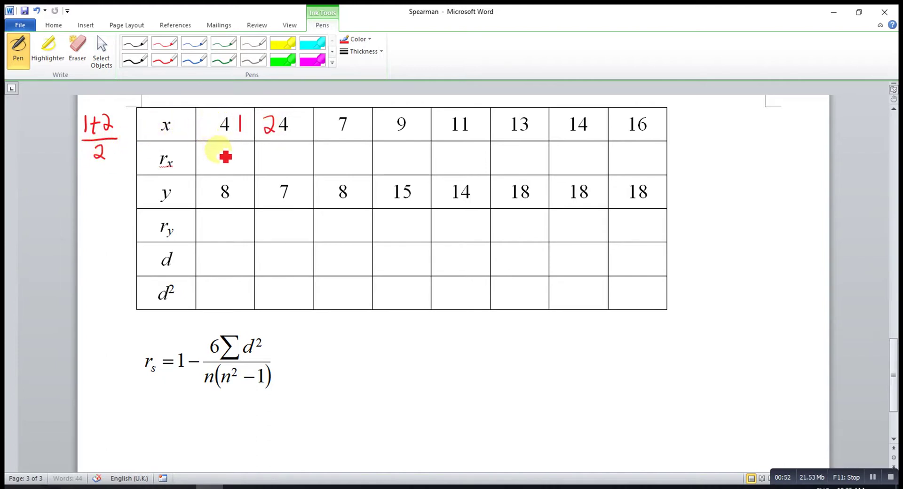
Ink the r_x ranks 1.5, 1.5, 3, 4, 5, 6, 7, 8
drag(217, 152, 217, 166)
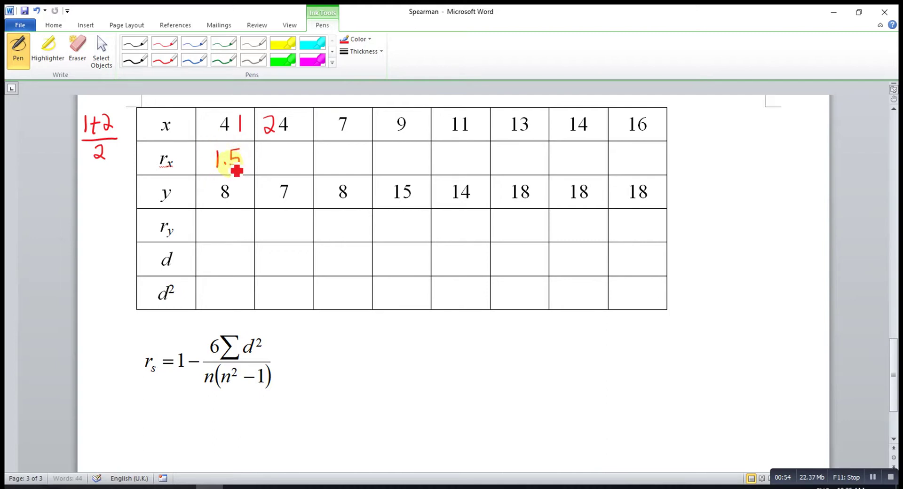
mouse_move(270, 151)
mouse_down()
mouse_move(271, 164)
mouse_move(283, 165)
mouse_up()
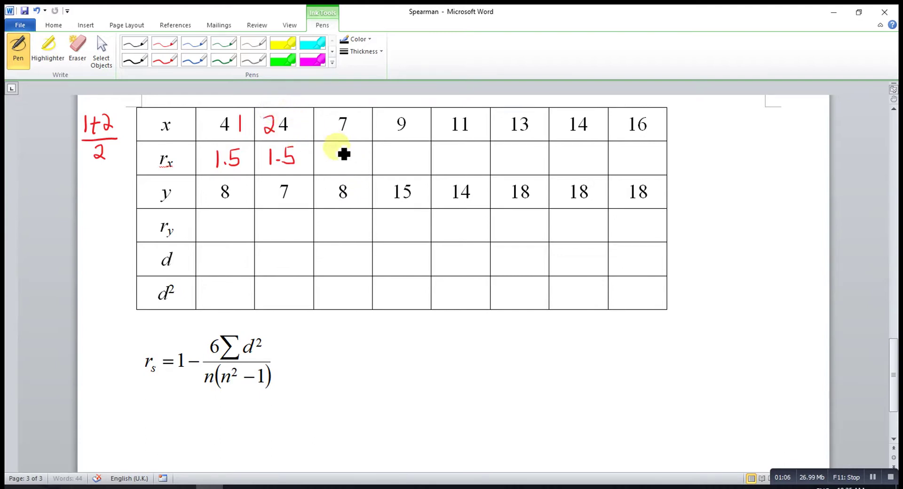
mouse_move(345, 153)
mouse_down()
mouse_move(352, 150)
mouse_move(357, 166)
mouse_up()
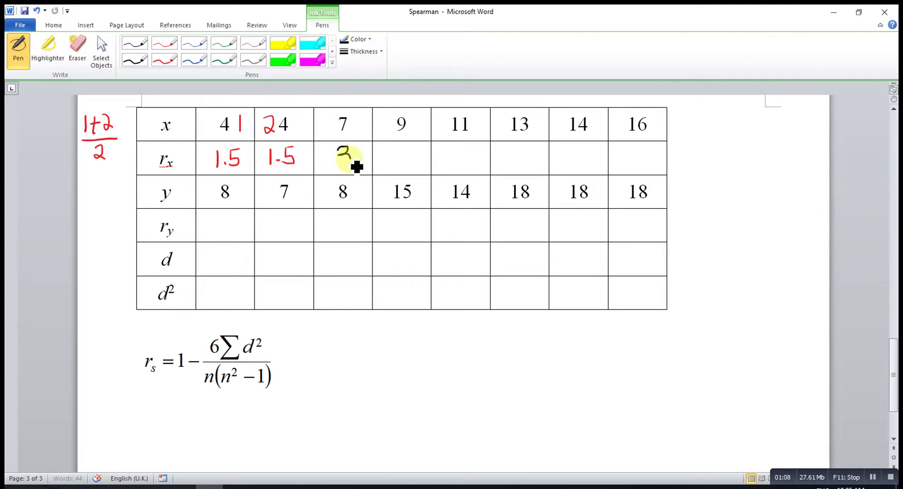
mouse_move(408, 144)
mouse_down()
mouse_move(420, 162)
mouse_move(403, 167)
mouse_up()
mouse_move(459, 147)
mouse_down()
mouse_move(462, 161)
mouse_move(441, 166)
mouse_up()
mouse_move(525, 146)
mouse_down()
mouse_move(528, 168)
mouse_move(519, 159)
mouse_move(591, 157)
mouse_move(585, 177)
mouse_up()
drag(649, 164, 633, 137)
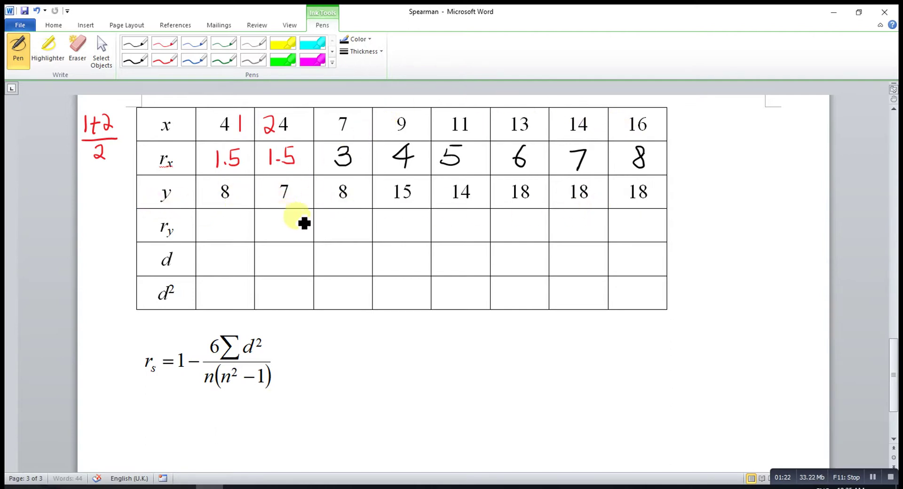
Write r_y rank 1 under y = 7, then in blue mark position 2 and write (2+3)/2 in the margin
drag(287, 218, 288, 238)
click(175, 60)
click(193, 57)
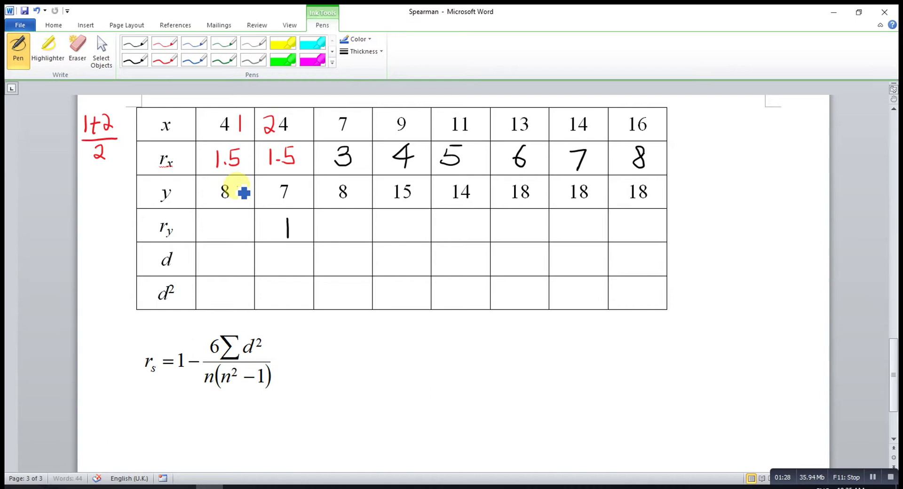
drag(241, 190, 244, 198)
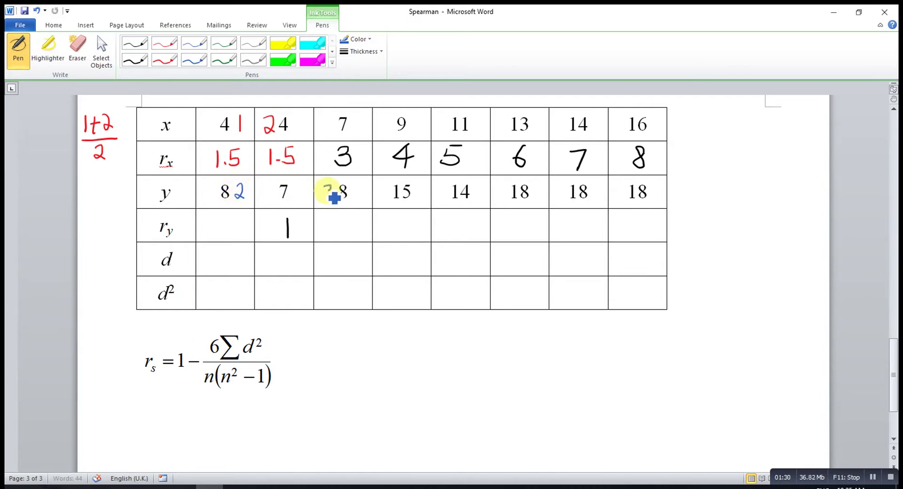
mouse_move(85, 189)
mouse_down()
mouse_move(93, 199)
mouse_move(116, 195)
mouse_move(107, 218)
mouse_up()
Ink r_y ranks 2.5 under both 8s, then in black 4 under 14 and 5 under 15
mouse_move(214, 220)
mouse_down()
mouse_move(220, 242)
mouse_move(231, 241)
mouse_move(240, 218)
mouse_up()
drag(329, 217, 352, 232)
click(336, 232)
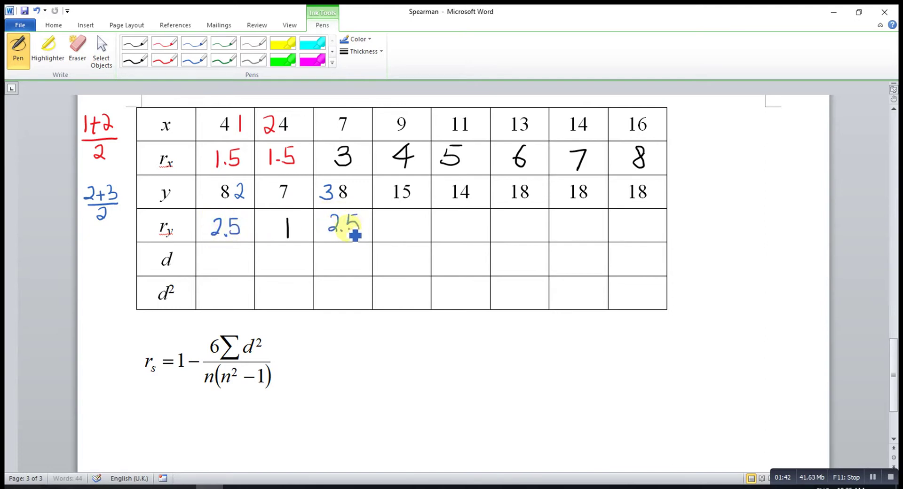
click(143, 59)
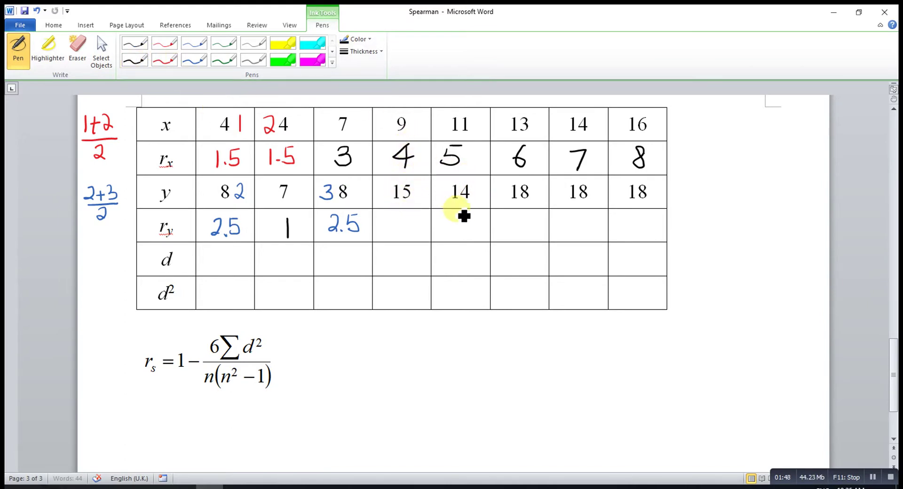
mouse_move(458, 214)
mouse_down()
mouse_move(450, 232)
mouse_move(467, 231)
mouse_up()
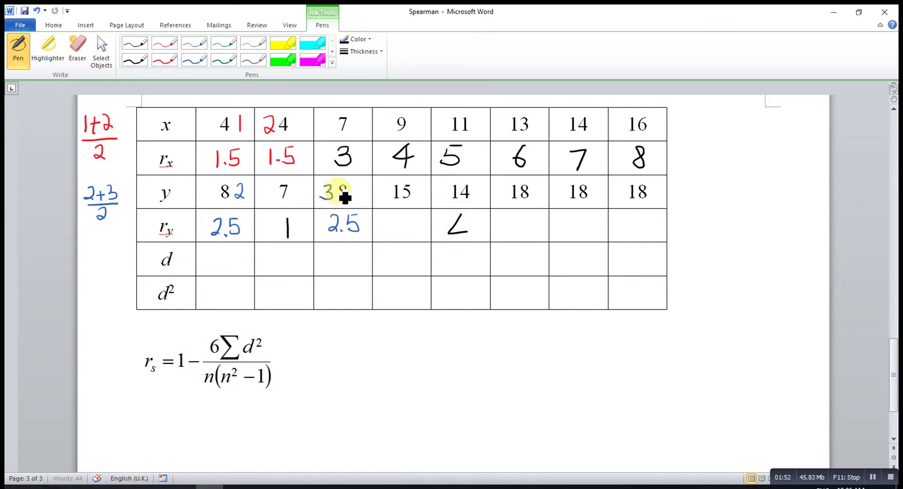
drag(459, 215, 458, 243)
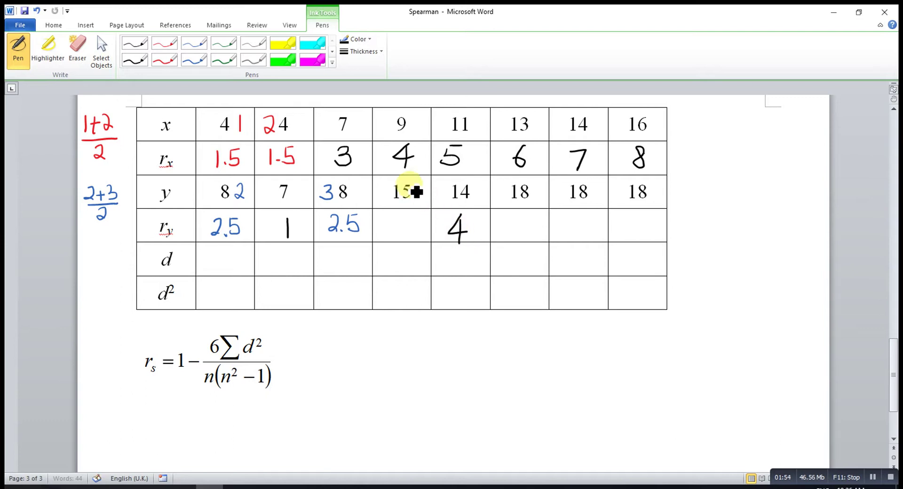
mouse_move(406, 225)
mouse_down()
mouse_move(414, 235)
mouse_move(397, 244)
mouse_up()
click(220, 61)
In green, label the tied 18s 6, 7, 8, write (6+7+8)/3, and ink rank 7 under the first 18
mouse_move(542, 178)
mouse_down()
mouse_move(541, 188)
mouse_move(595, 192)
mouse_move(623, 184)
mouse_up()
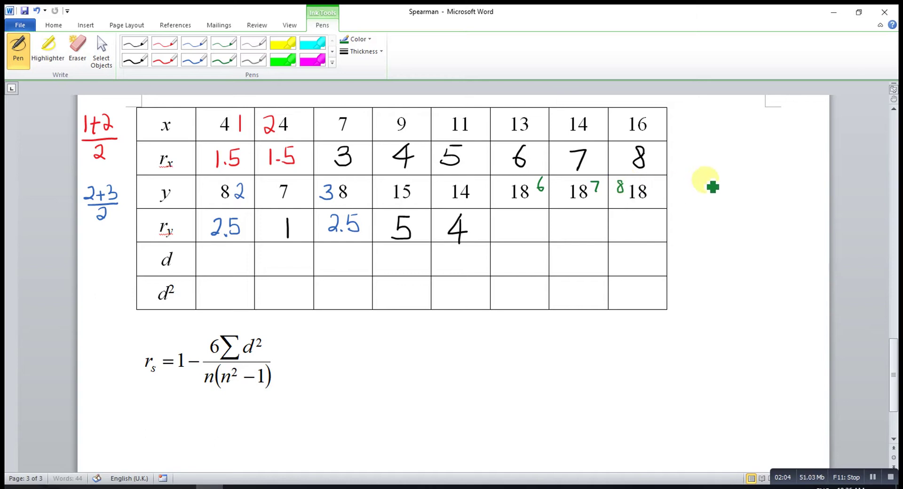
mouse_move(695, 178)
mouse_down()
mouse_move(691, 187)
mouse_move(710, 190)
mouse_up()
mouse_move(716, 186)
mouse_down()
mouse_move(686, 197)
mouse_move(737, 193)
mouse_move(707, 213)
mouse_up()
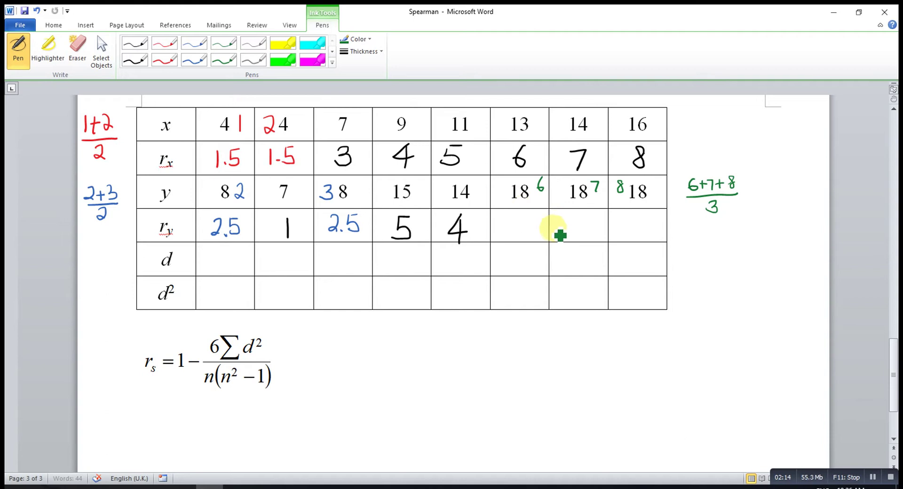
drag(530, 221, 539, 244)
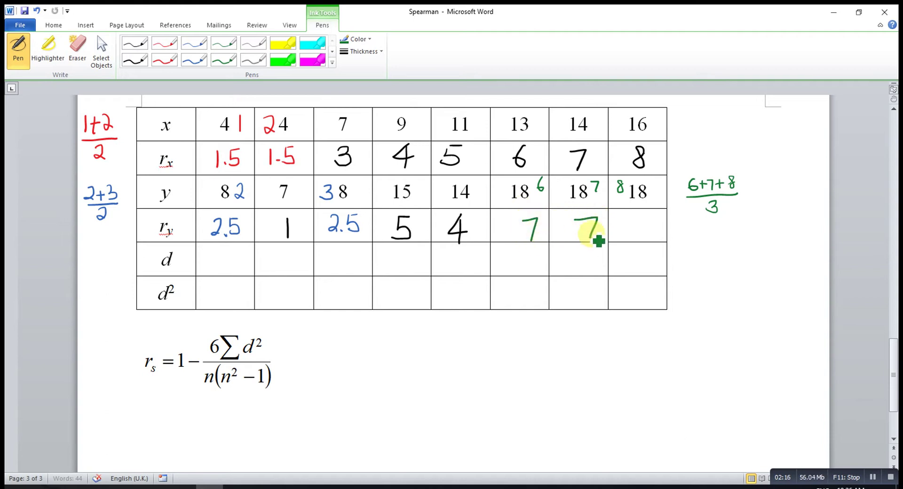